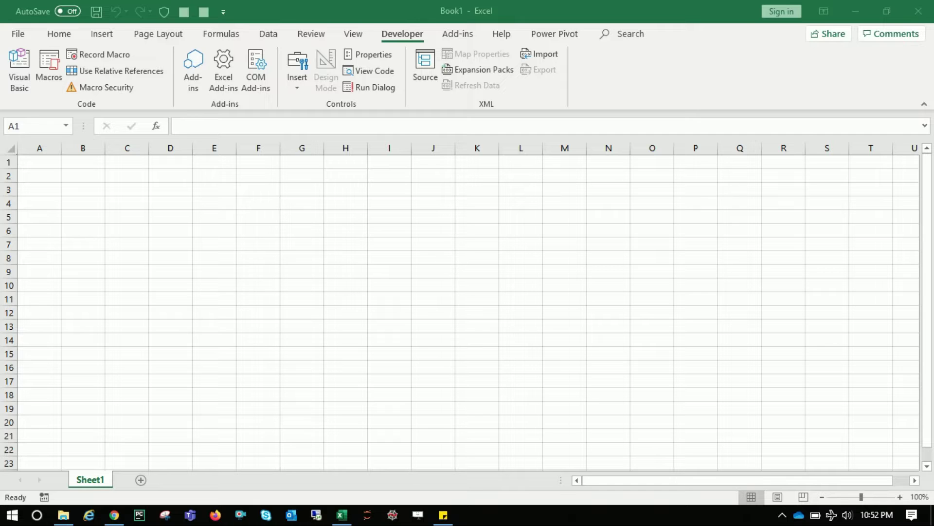
- Switch to Chrome and open the country-by-country case table on the worldometers.info/coronavirus page, examining its columns
click(114, 515)
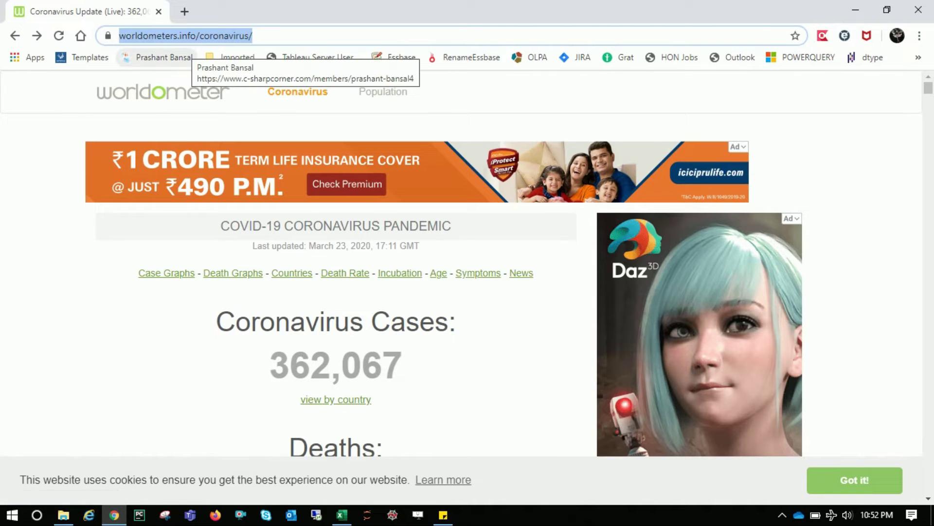
click(467, 124)
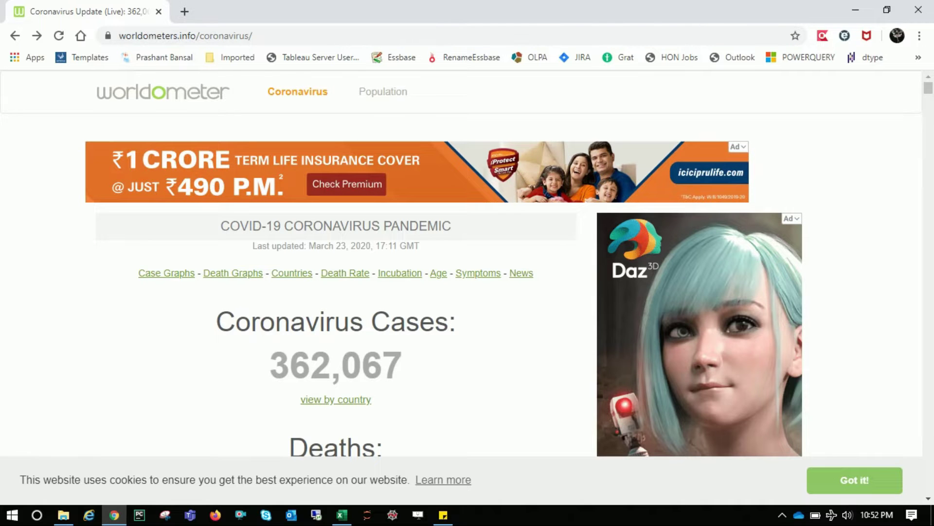
scroll(461, 264, down, 1)
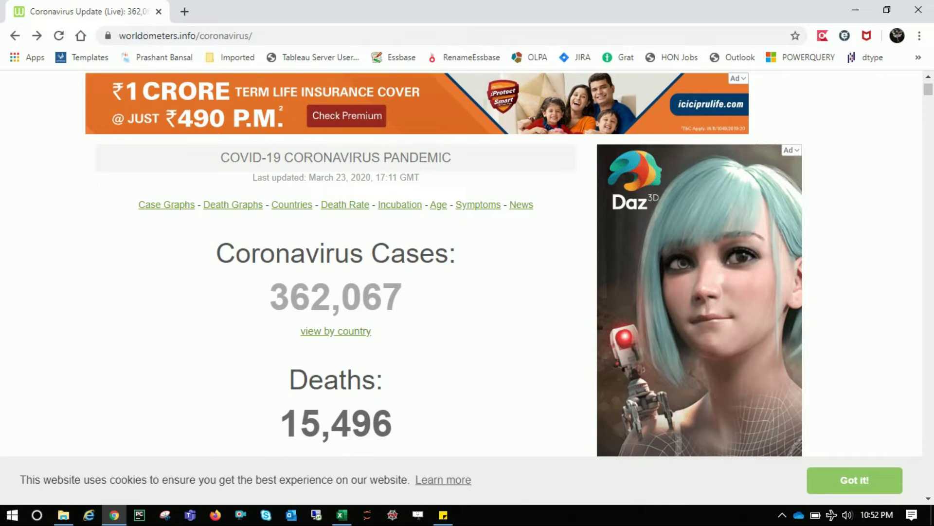
drag(271, 297, 403, 297)
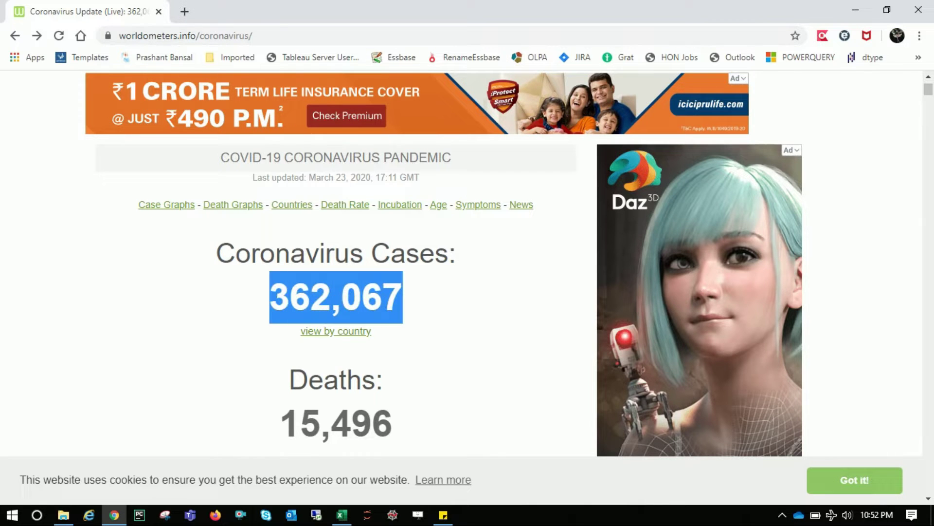
click(414, 302)
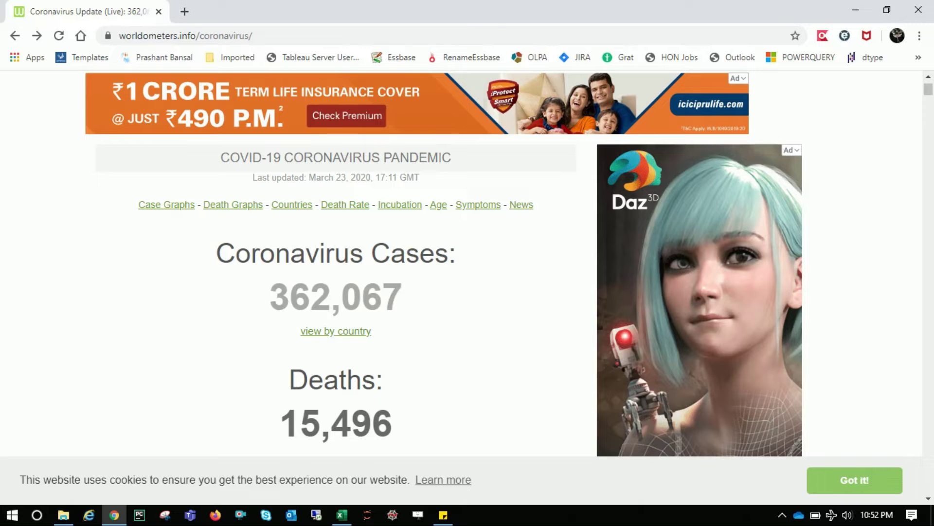
click(336, 331)
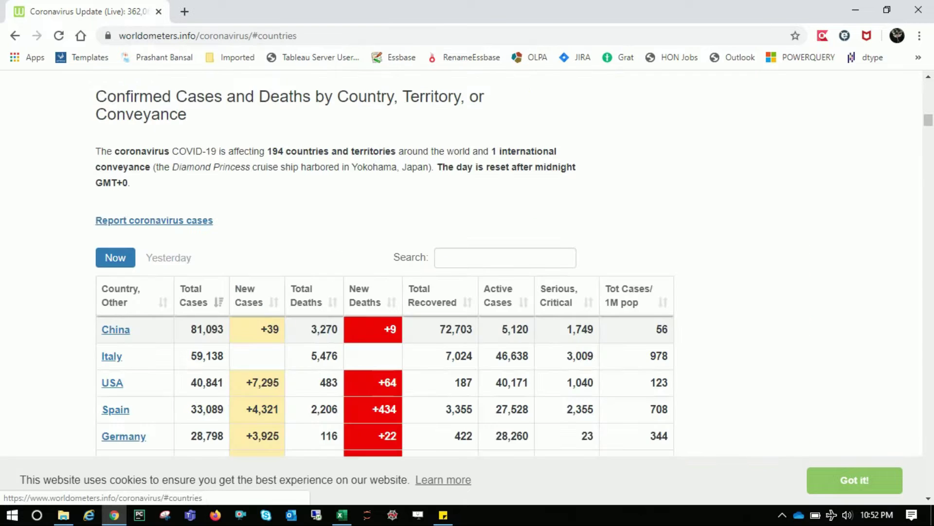
scroll(385, 263, down, 1)
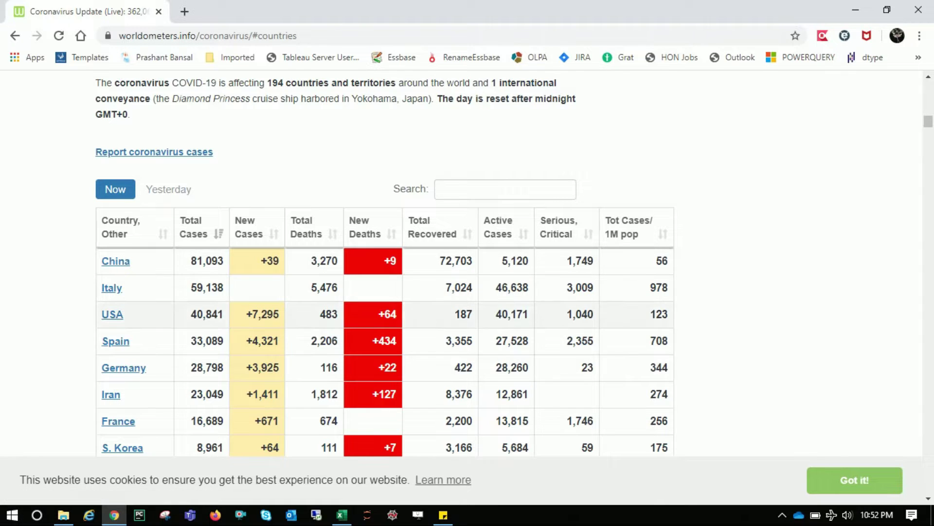
scroll(384, 292, down, 1)
scroll(384, 292, up, 1)
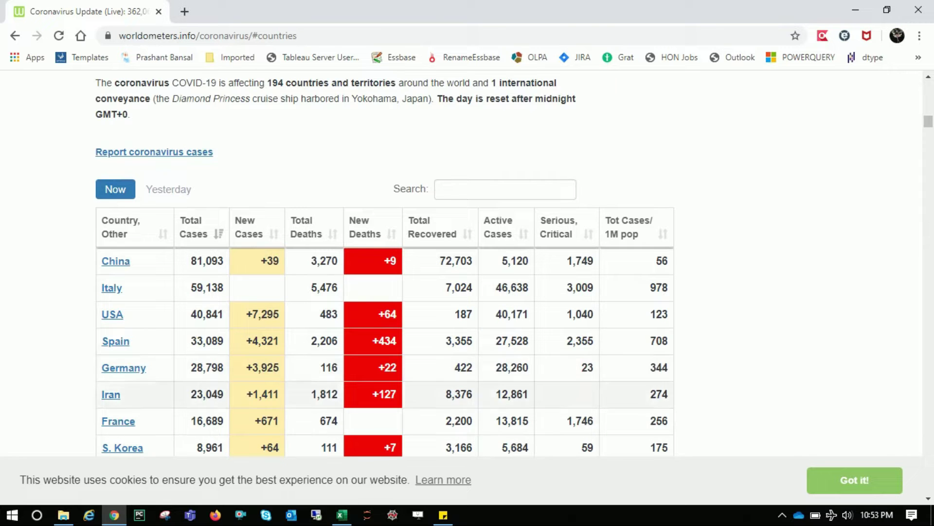
click(342, 514)
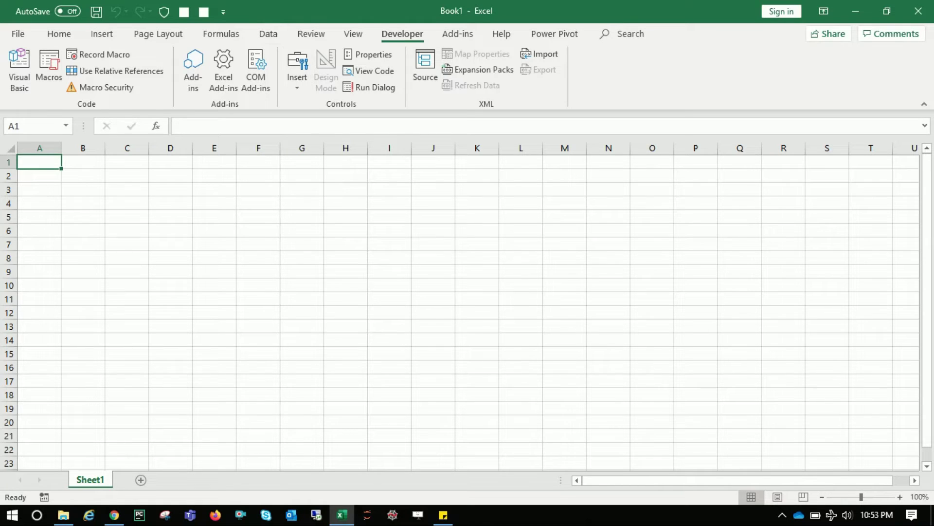
click(269, 33)
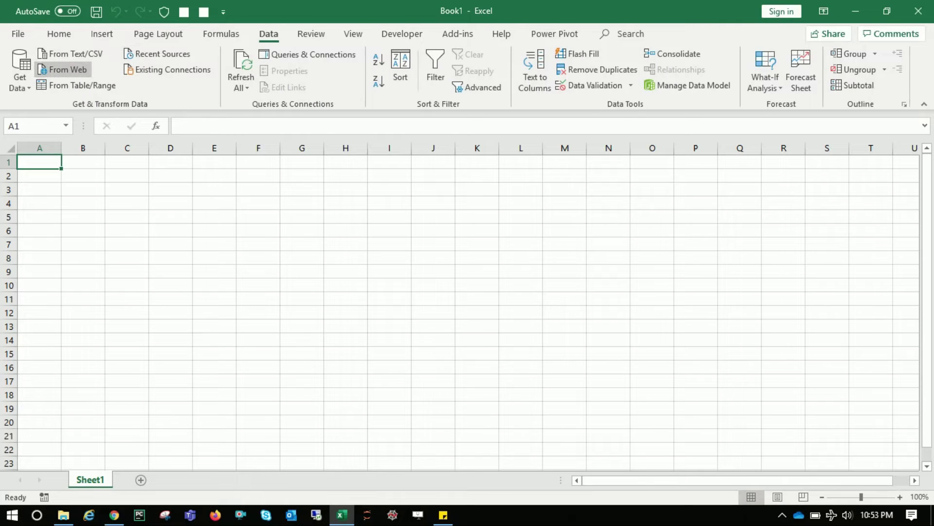
click(67, 70)
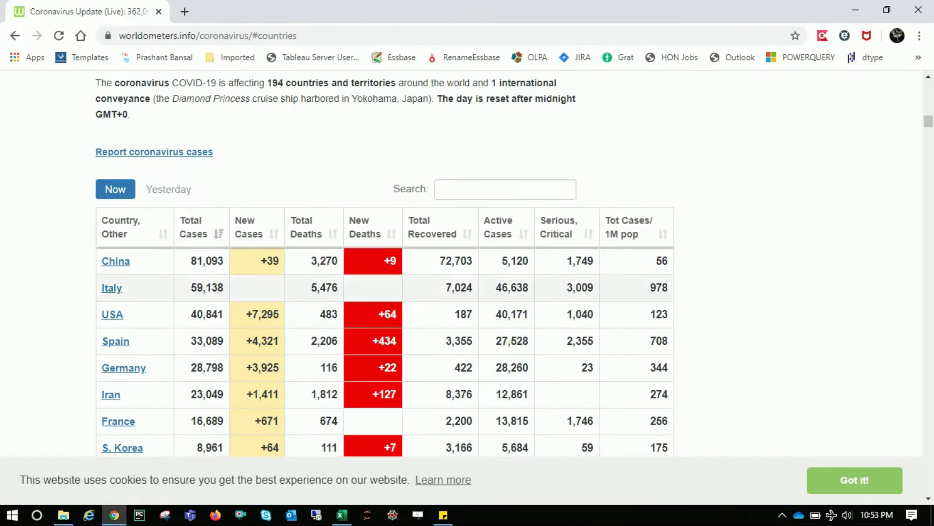
click(114, 514)
drag(299, 36, 118, 36)
key(ctrl+c)
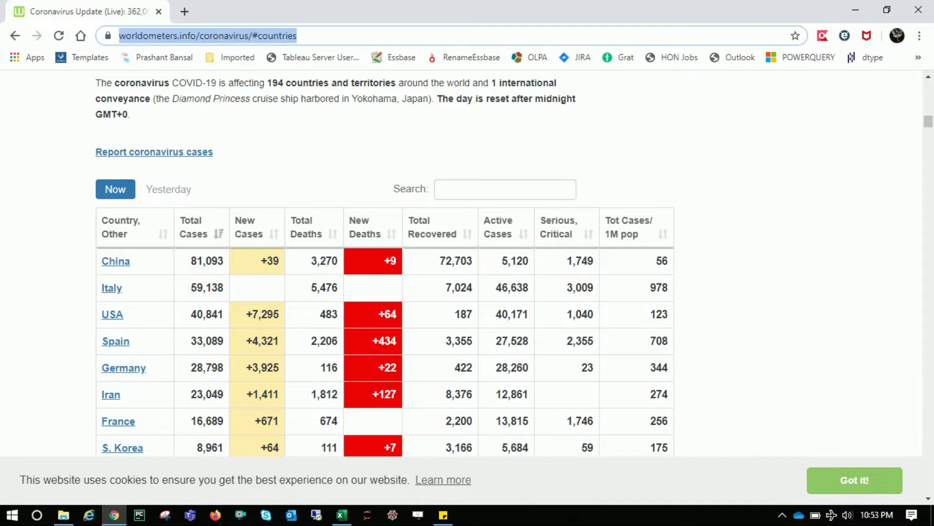
key(alt+Tab)
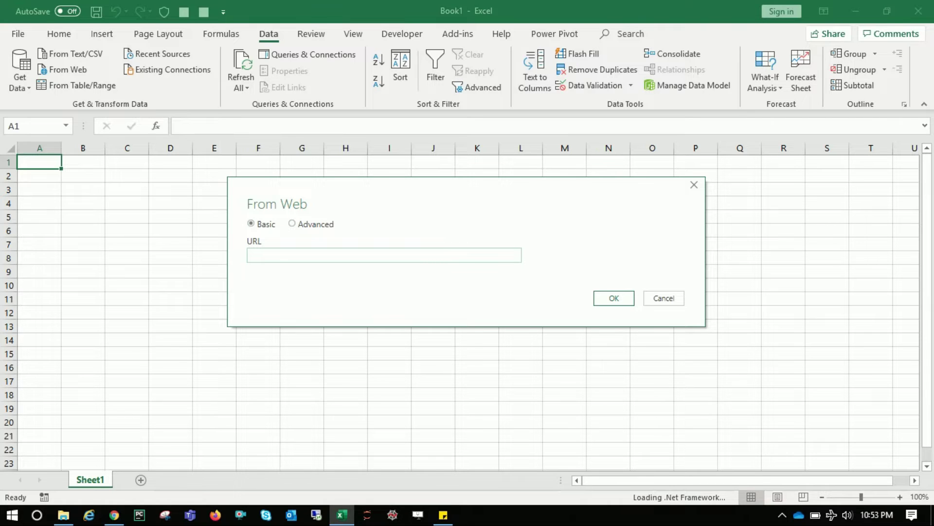
key(ctrl+v)
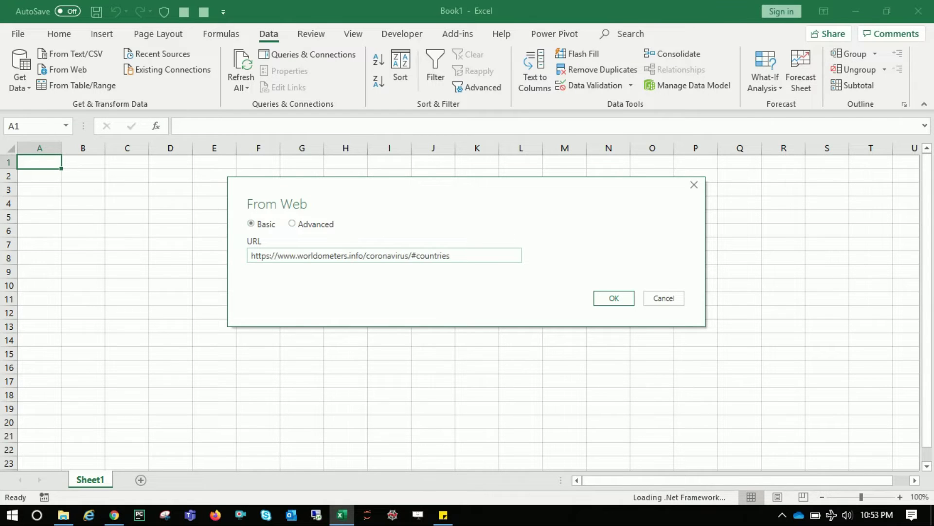
key(Return)
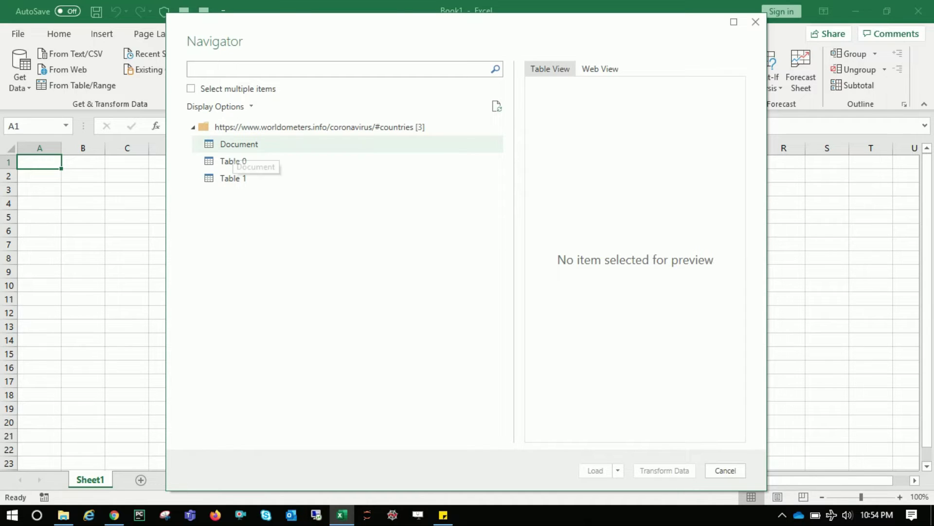
- Preview Document and Table 0, compare with the website's table, and open Table 0 in the Power Query Editor
click(238, 146)
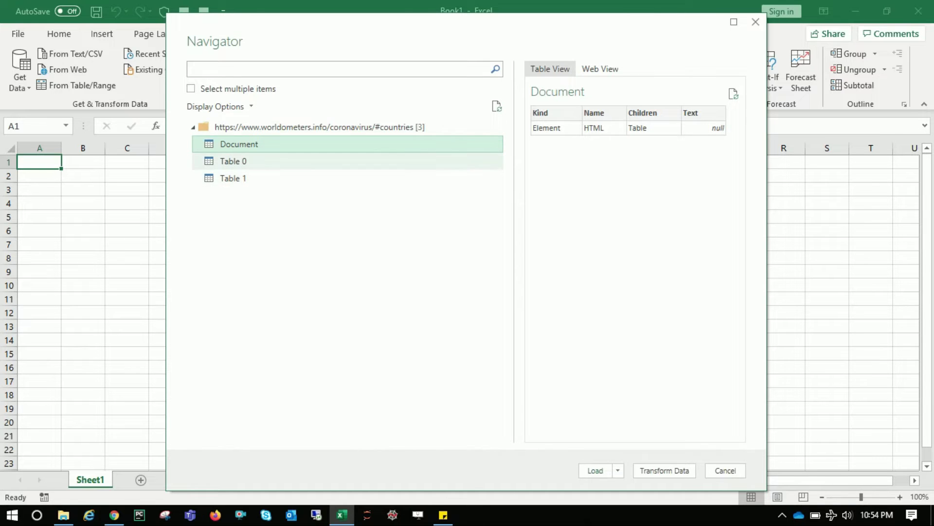
click(238, 163)
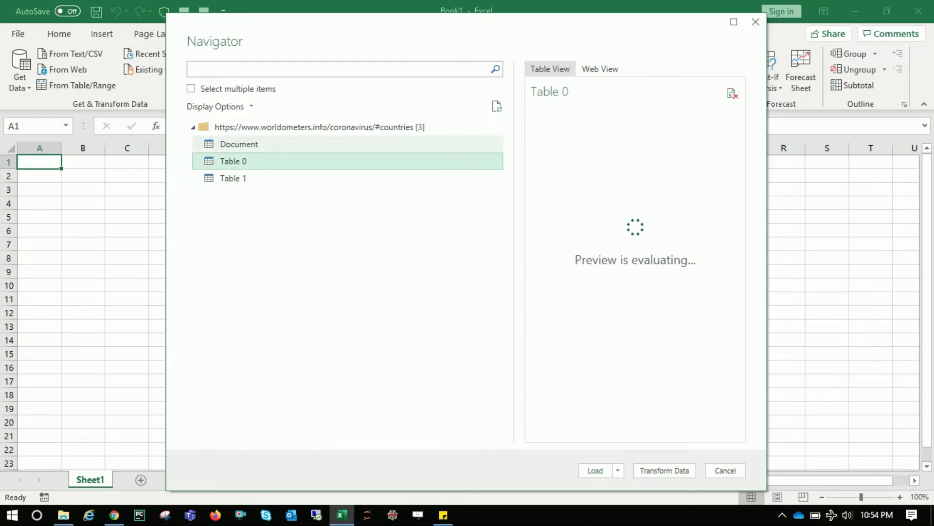
click(113, 515)
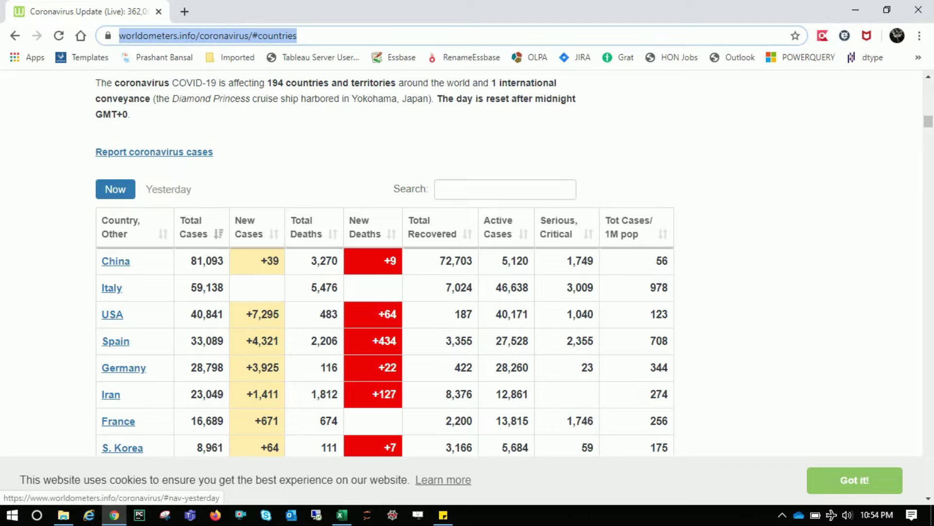
click(341, 514)
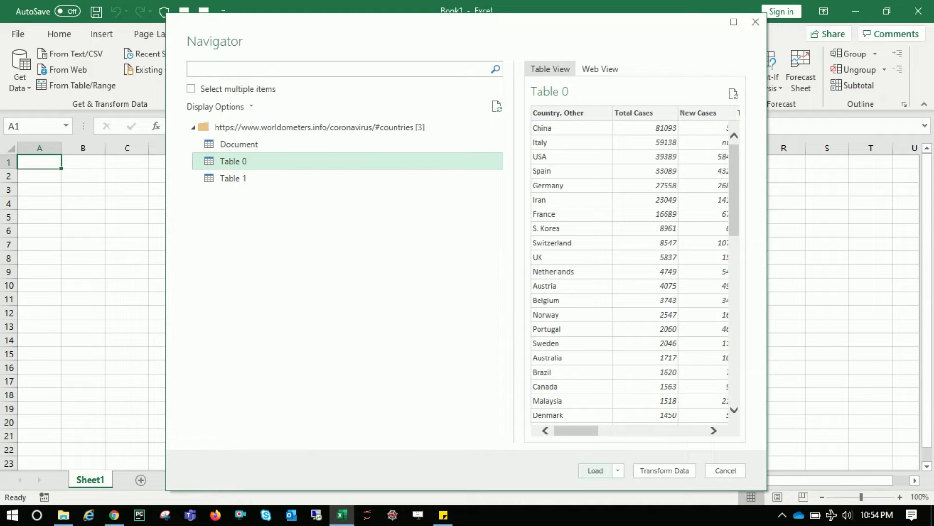
click(617, 470)
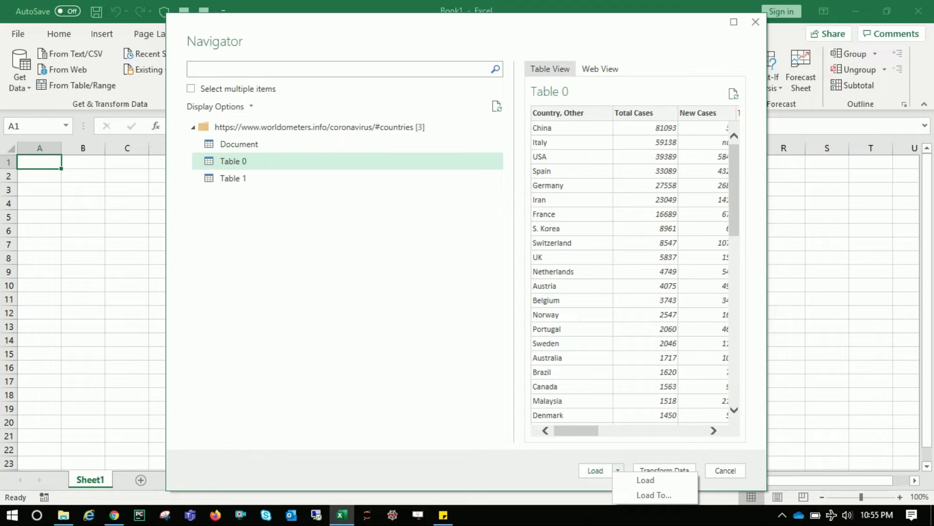
key(Escape)
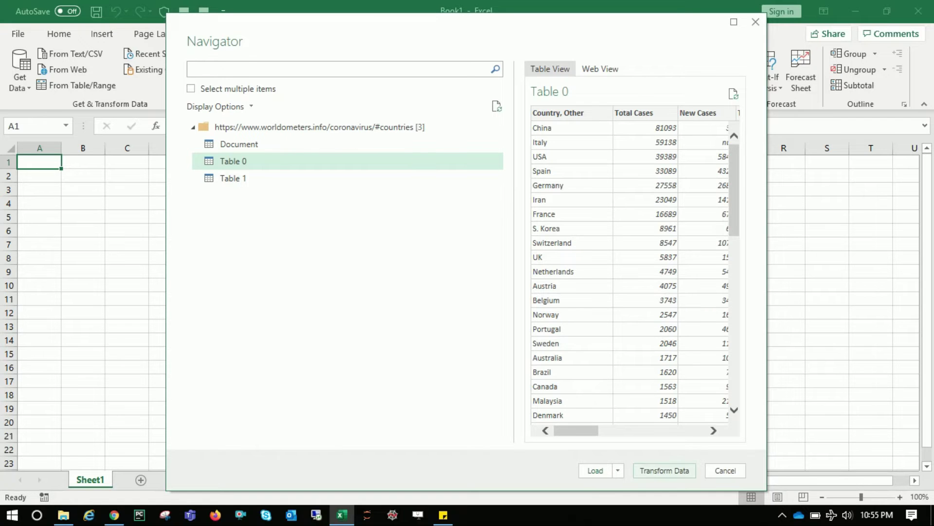
click(664, 470)
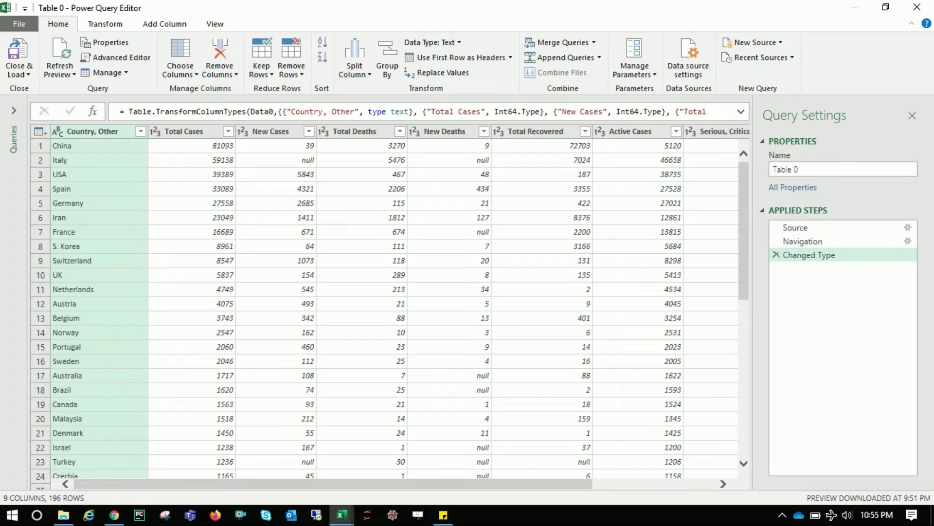
click(291, 71)
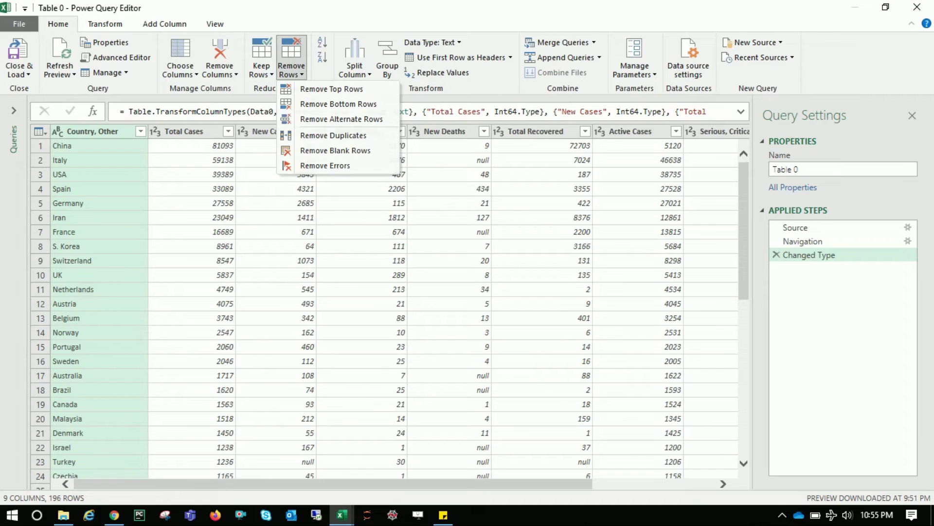
click(164, 24)
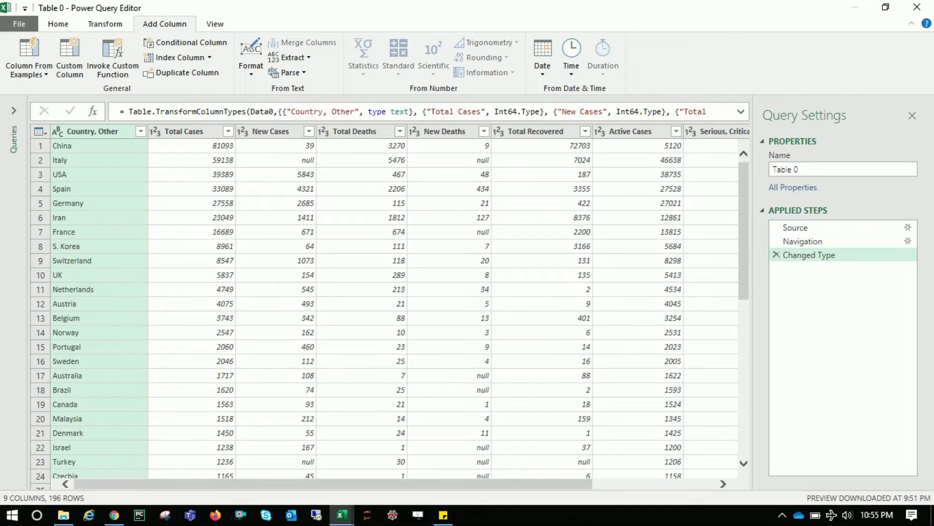
- Close the query editor and load Table 0 into a worksheet, dismissing Queries & Connections
click(58, 23)
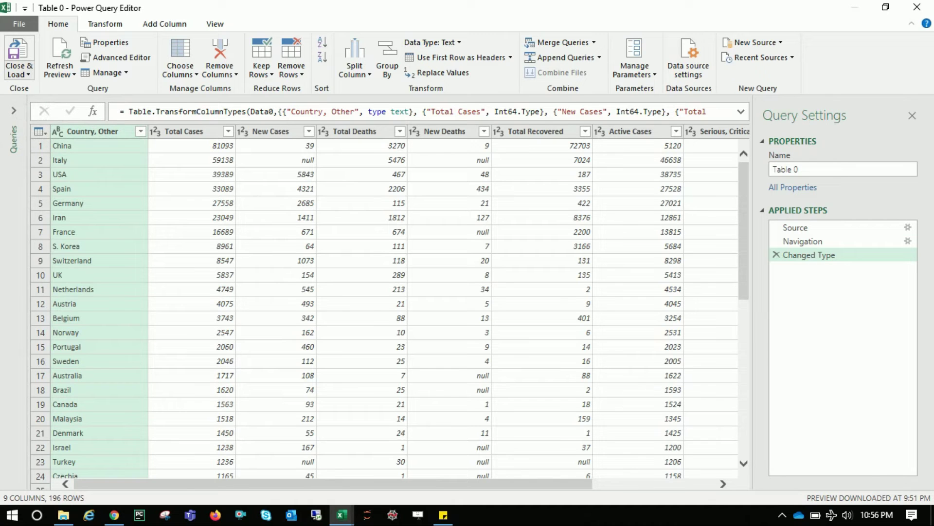
click(18, 74)
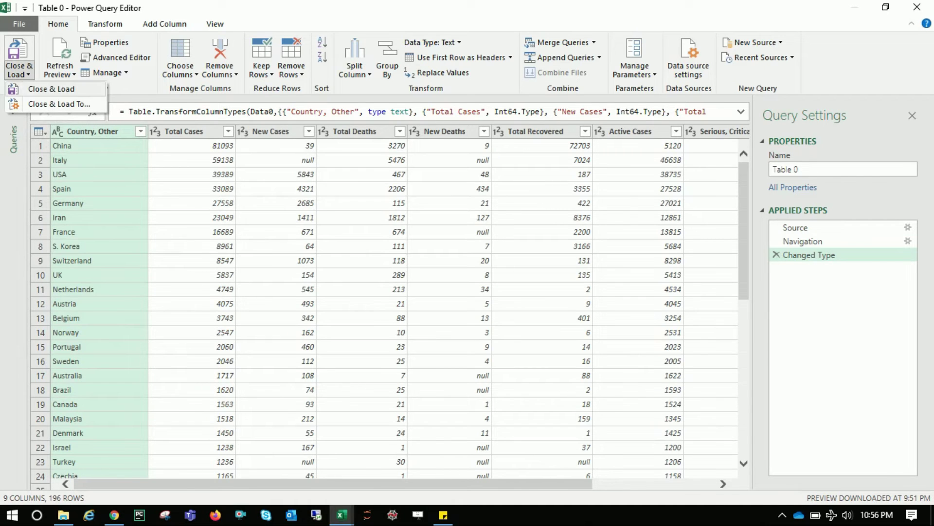
click(51, 89)
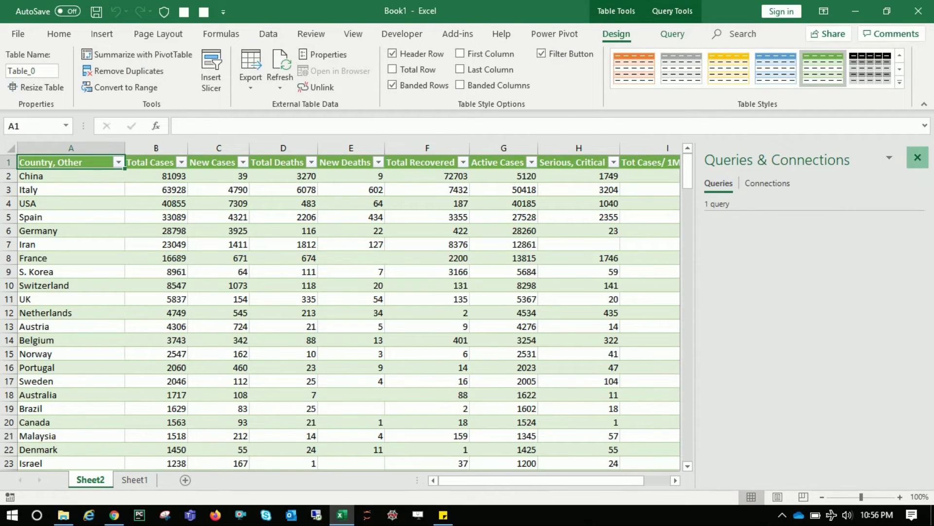
click(918, 158)
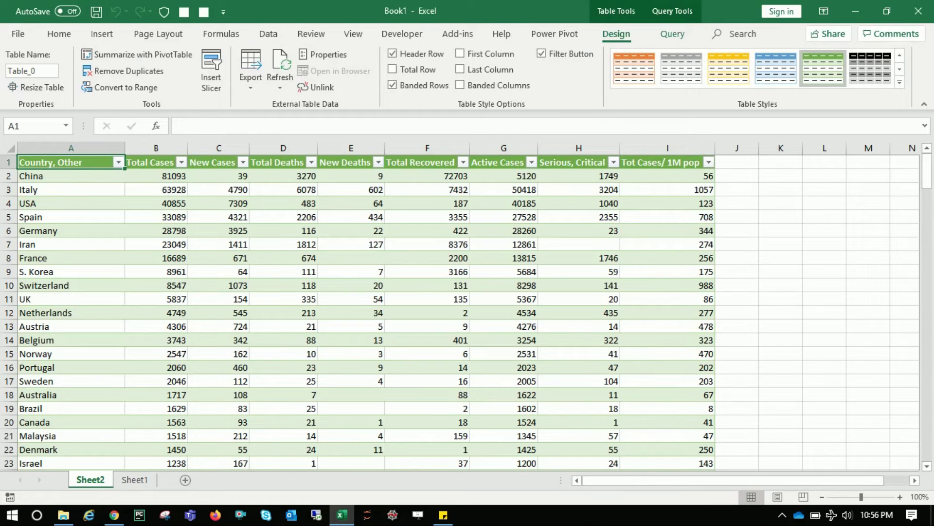
- Compare the loaded table's columns and country rows with the website's Now and Yesterday figures in Chrome
key(Right)
key(Right)
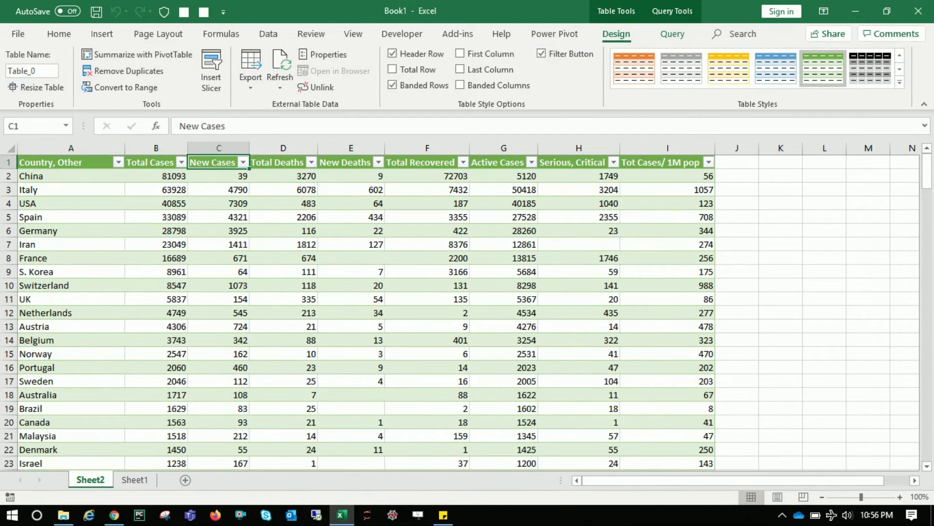
key(Right)
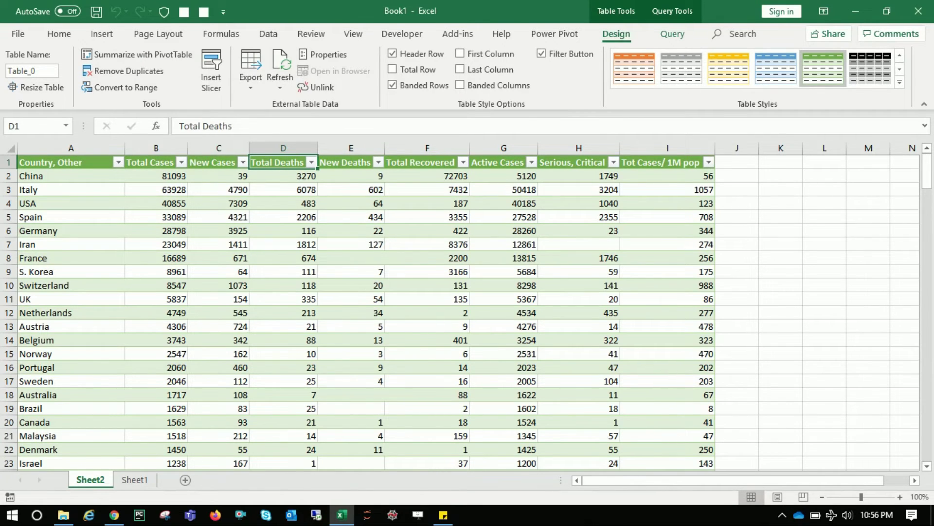
click(71, 217)
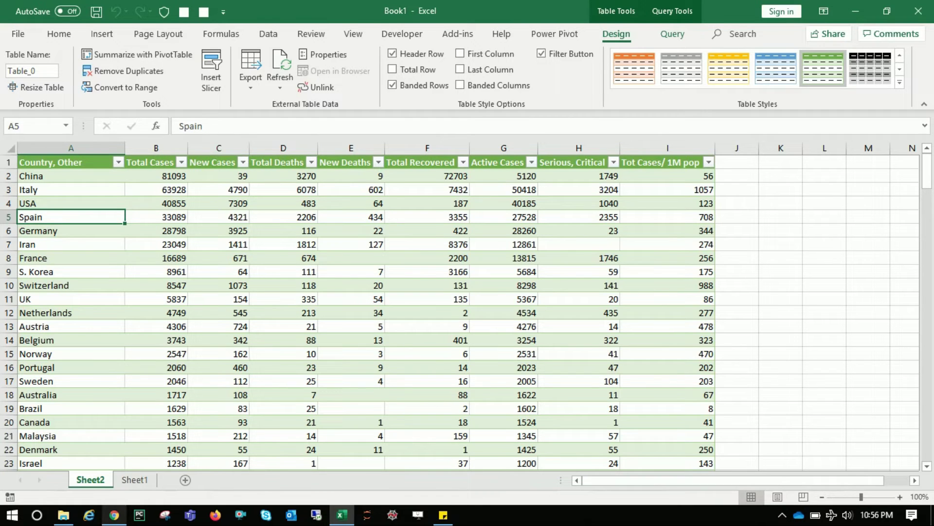
click(114, 514)
drag(360, 11, 743, 11)
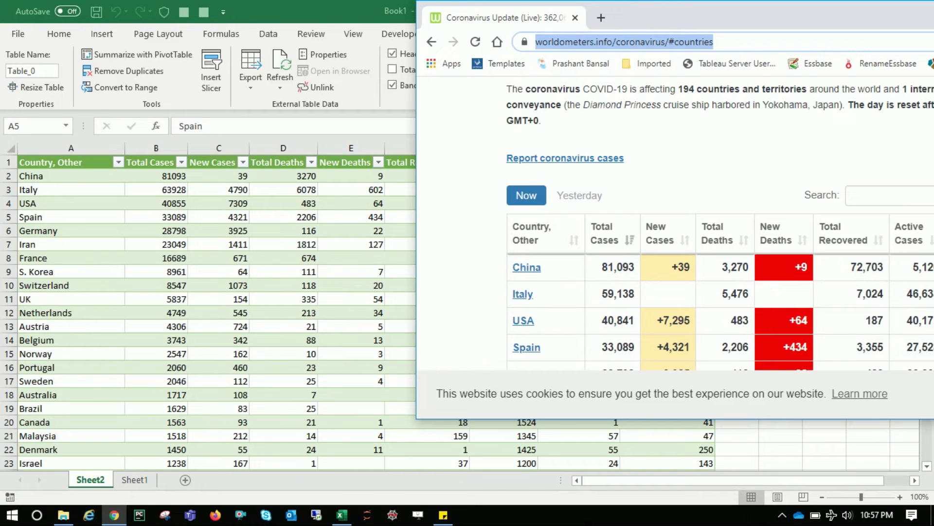
click(579, 195)
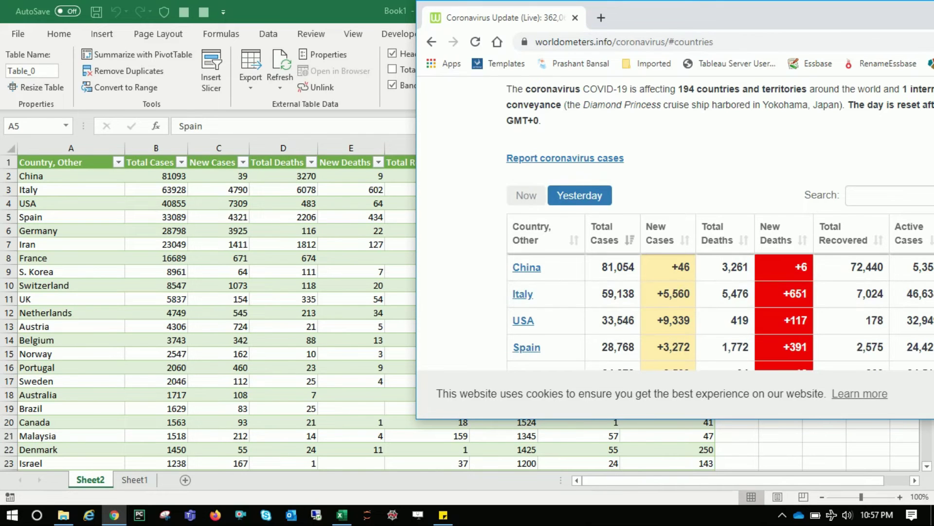
click(526, 195)
click(114, 515)
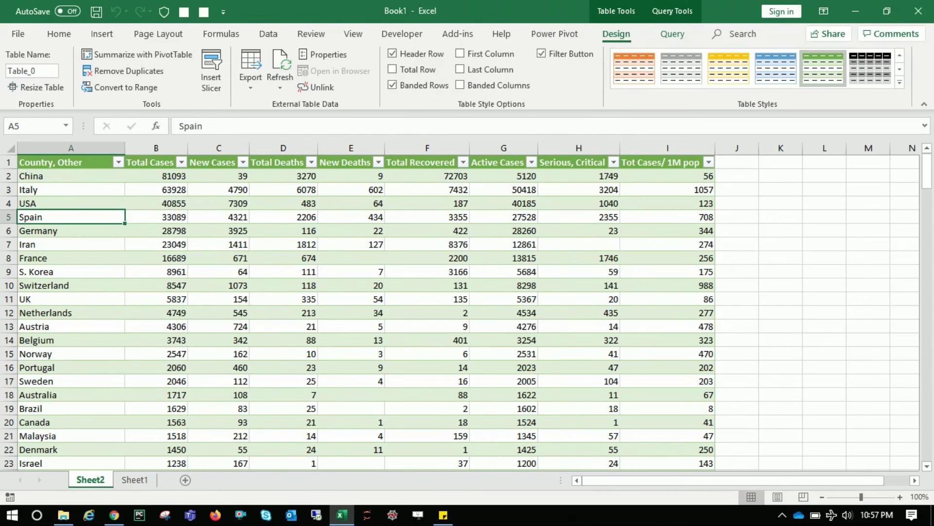
- Refresh the imported country table from its web source
right_click(243, 230)
click(286, 273)
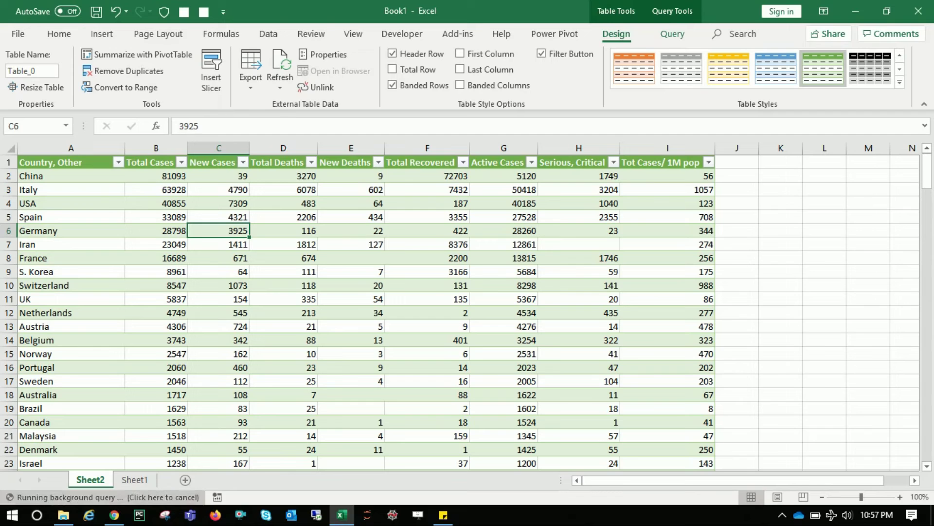
- Reload the worldometers page in Chrome and compare its current country figures with the refreshed table, returning to Excel
click(156, 190)
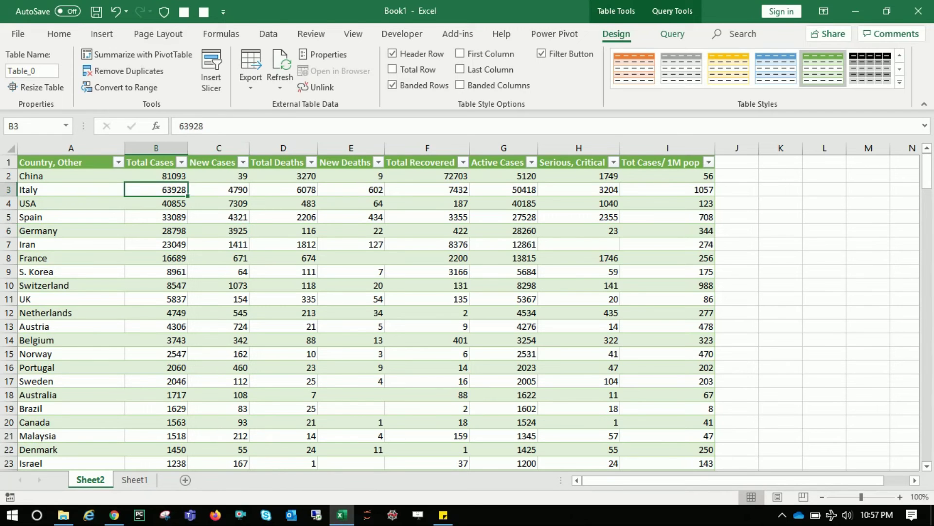
click(114, 514)
scroll(675, 224, up, 1)
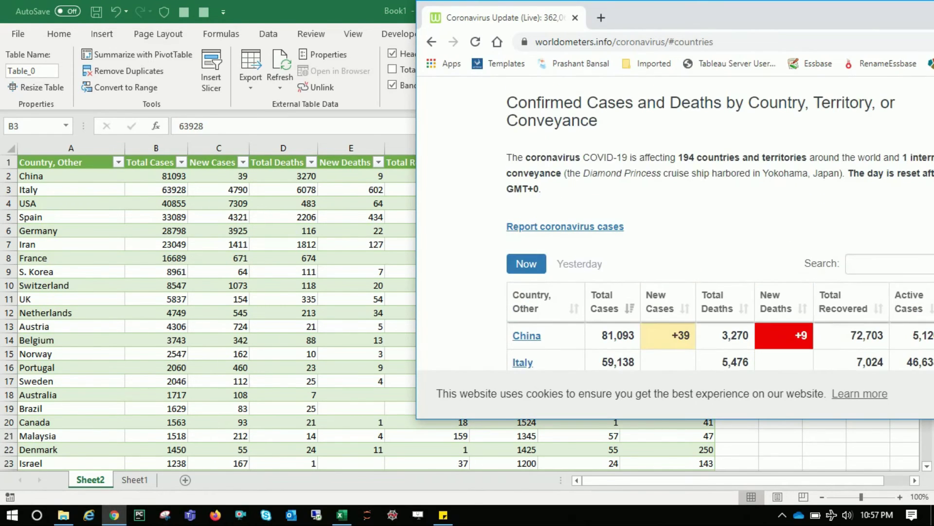
key(F5)
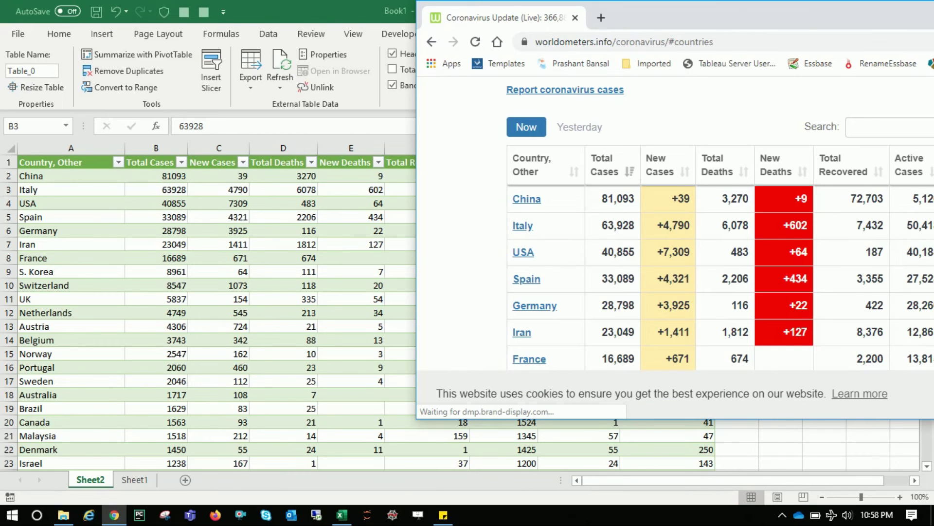
key(alt+Tab)
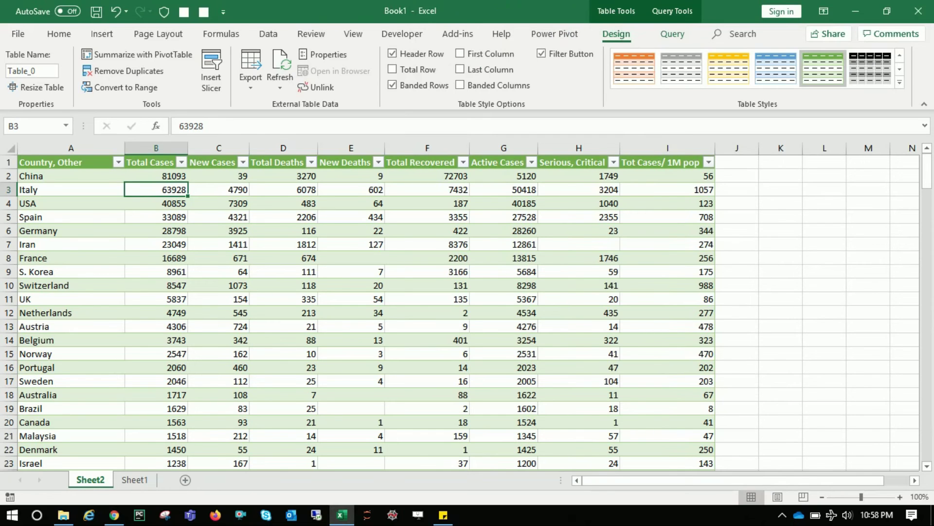
- Refresh the imported table again from within its Total Deaths data
right_click(306, 189)
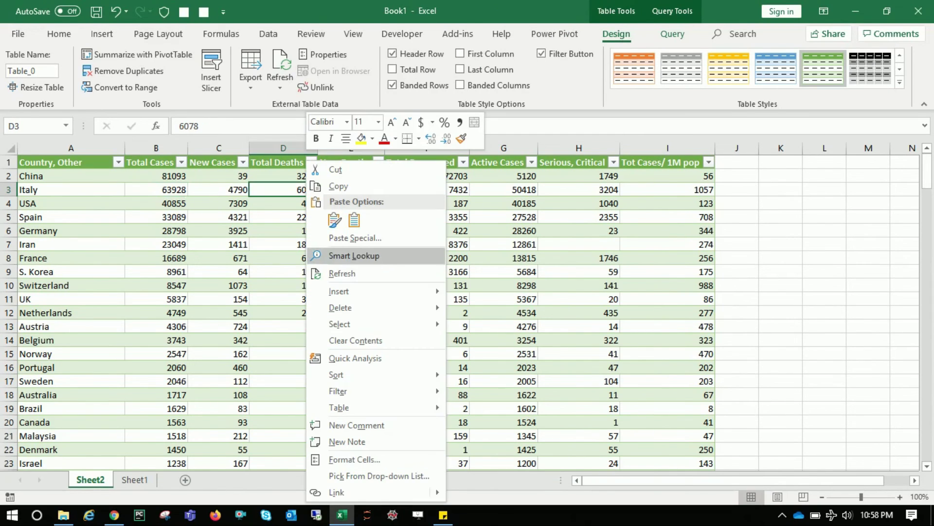
click(342, 273)
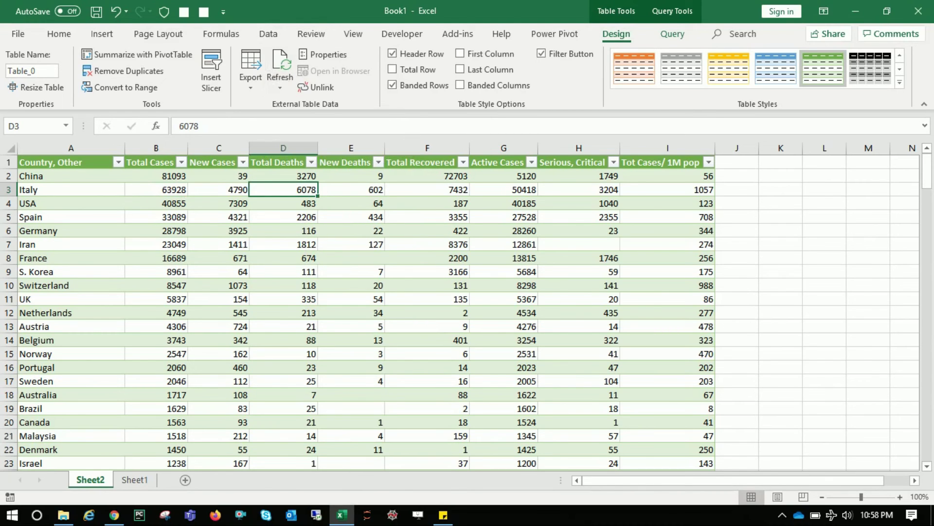
click(219, 272)
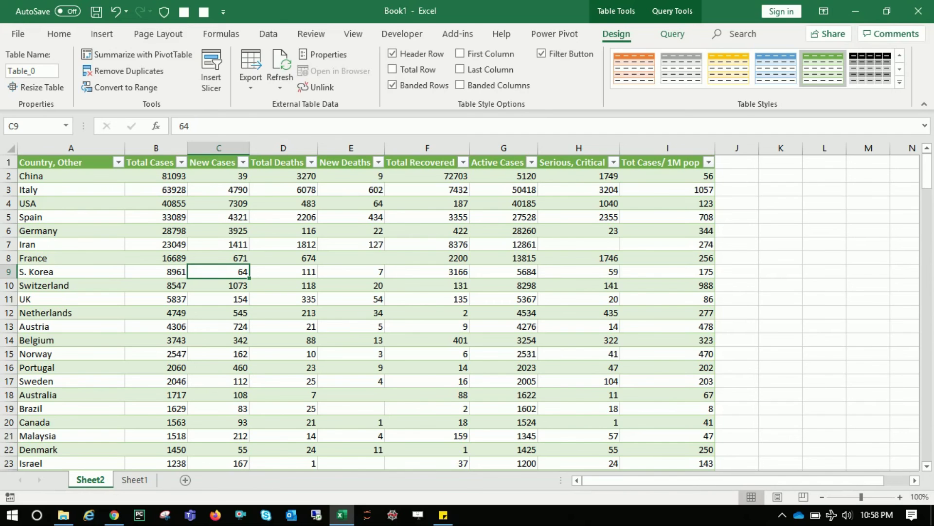
- Filter the Country, Other column to India and check that country's Total Cases and New Cases
click(119, 162)
click(92, 278)
text(india)
key(Return)
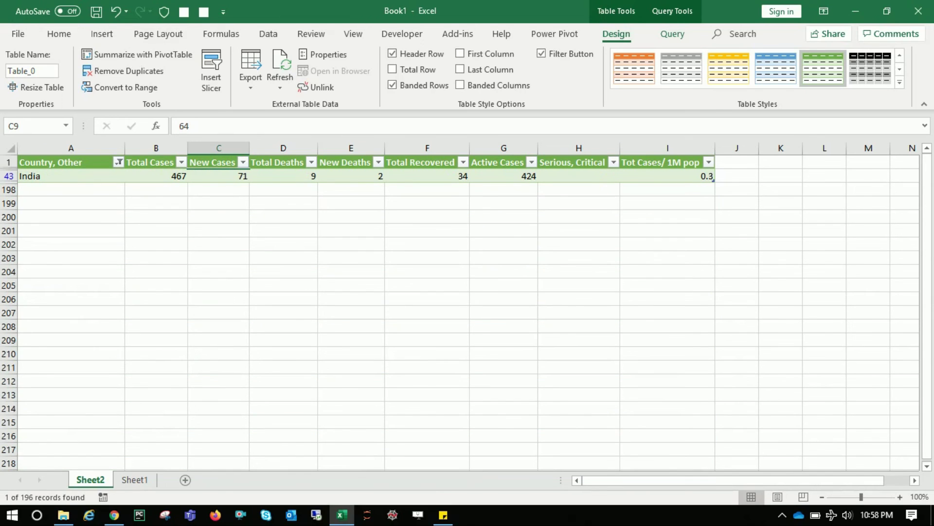
click(155, 176)
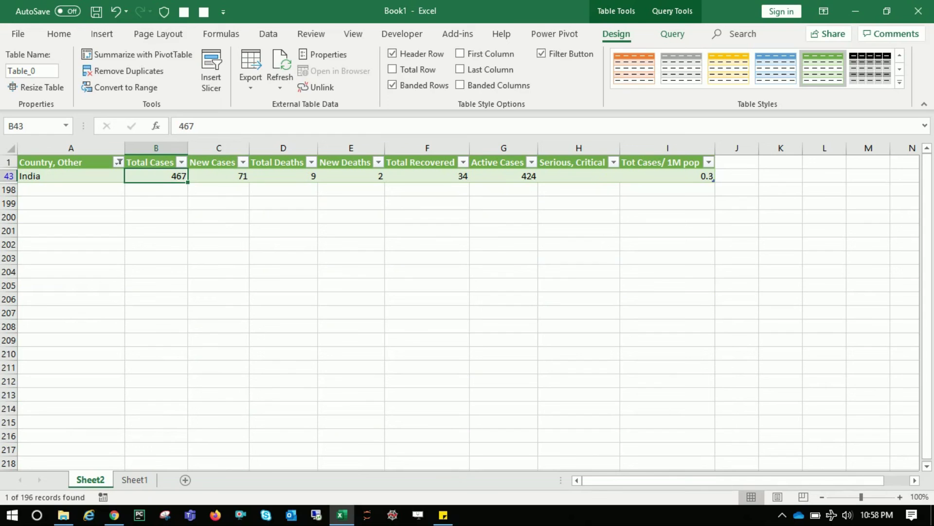
click(212, 163)
click(218, 176)
click(69, 162)
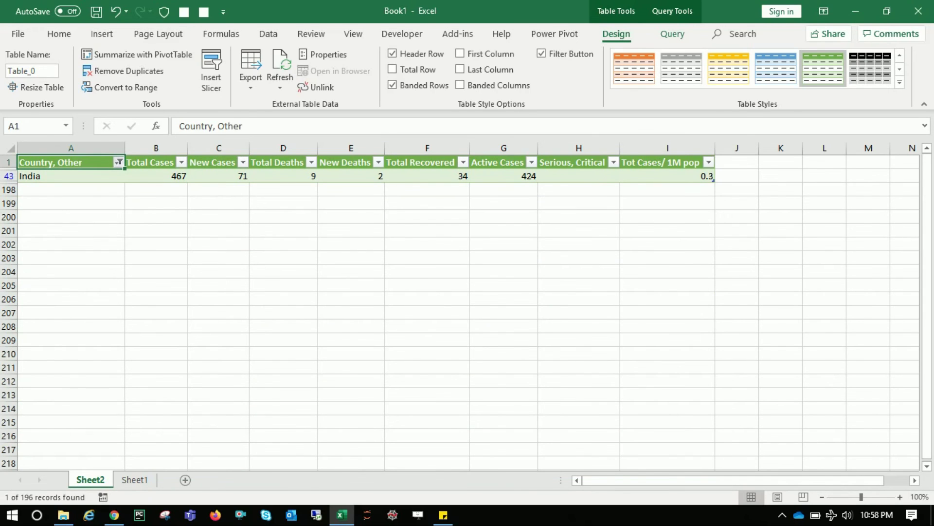
- Clear the filter from the Country, Other column and review the full country table
click(119, 162)
click(83, 226)
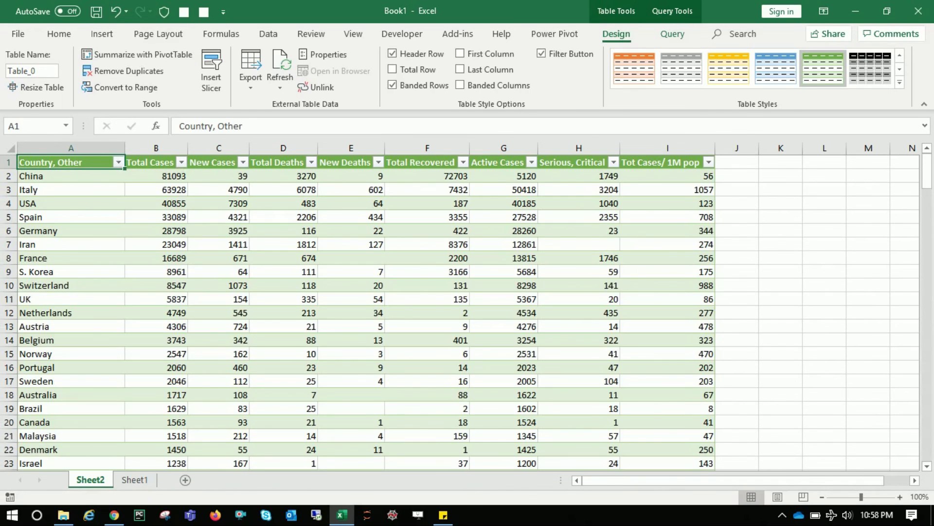
drag(68, 162, 681, 312)
click(351, 354)
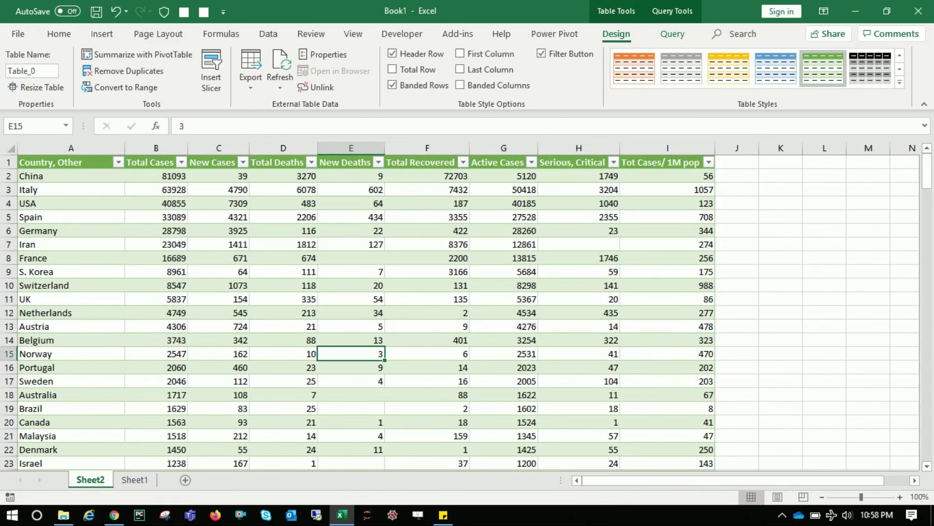